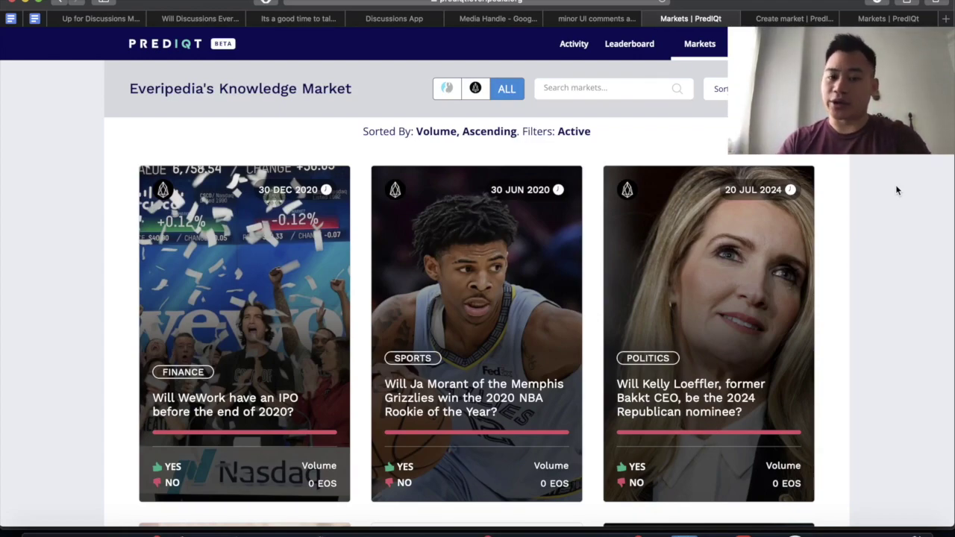
Scroll through the active Knowledge Market listing sorted by ascending volume.
scroll(897, 190, down, 1)
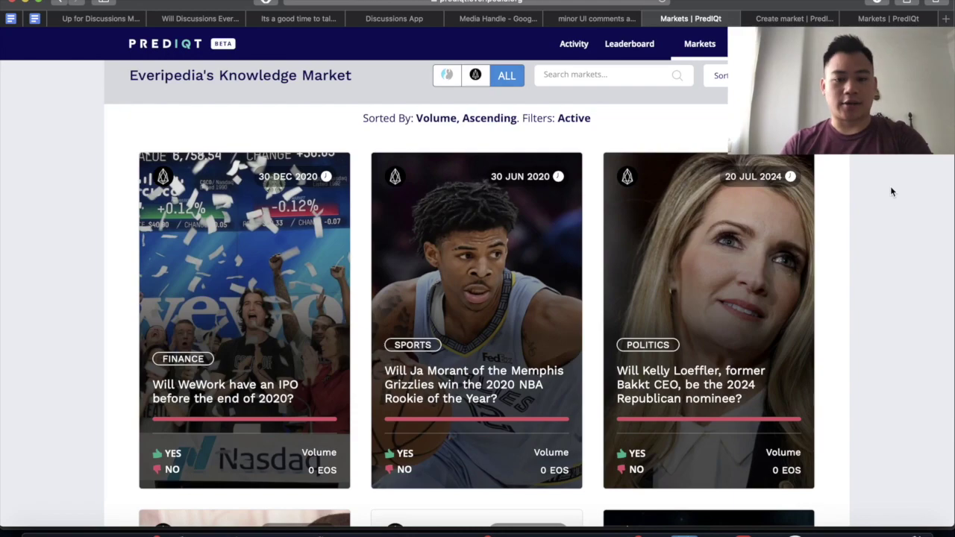
scroll(890, 227, down, 1)
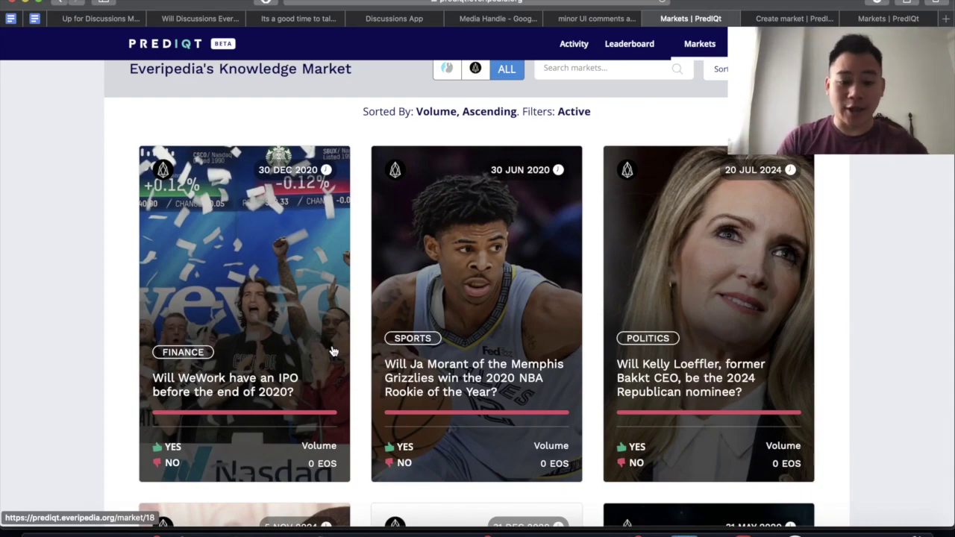
scroll(630, 380, down, 5)
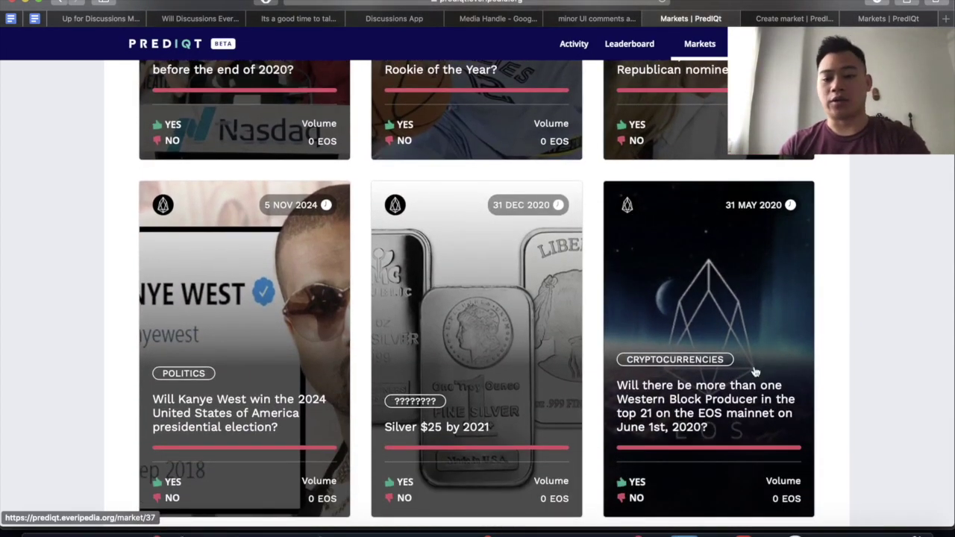
scroll(744, 364, down, 3)
scroll(745, 364, up, 10)
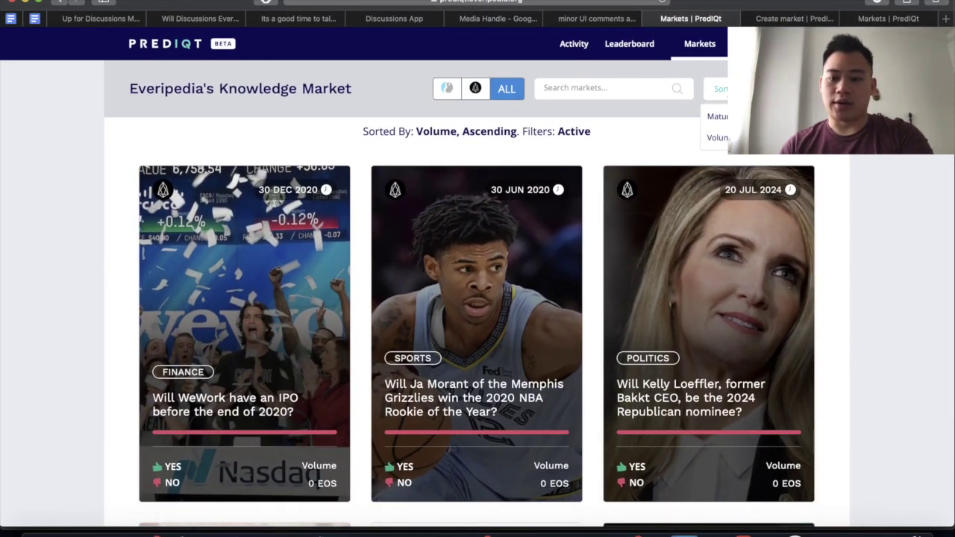
scroll(478, 298, down, 4)
scroll(477, 294, down, 8)
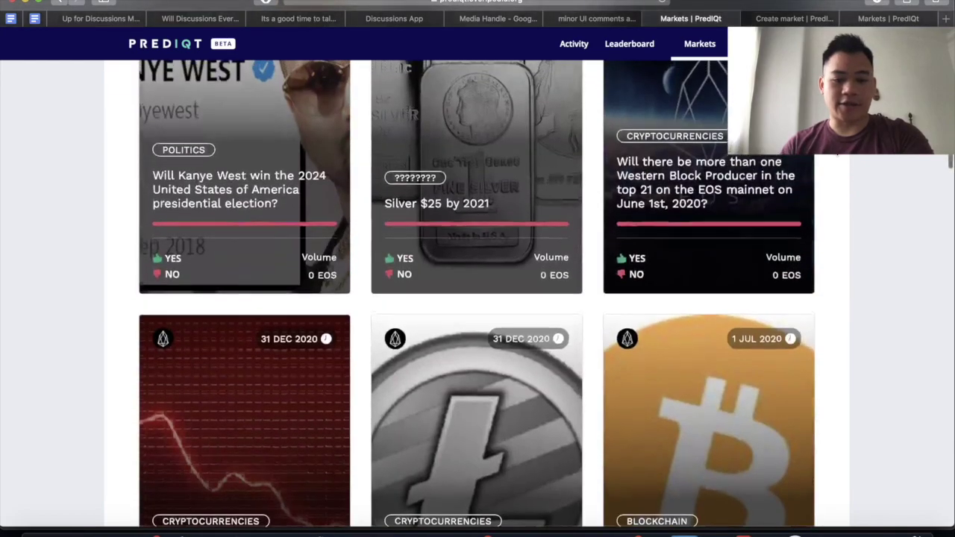
scroll(478, 298, down, 5)
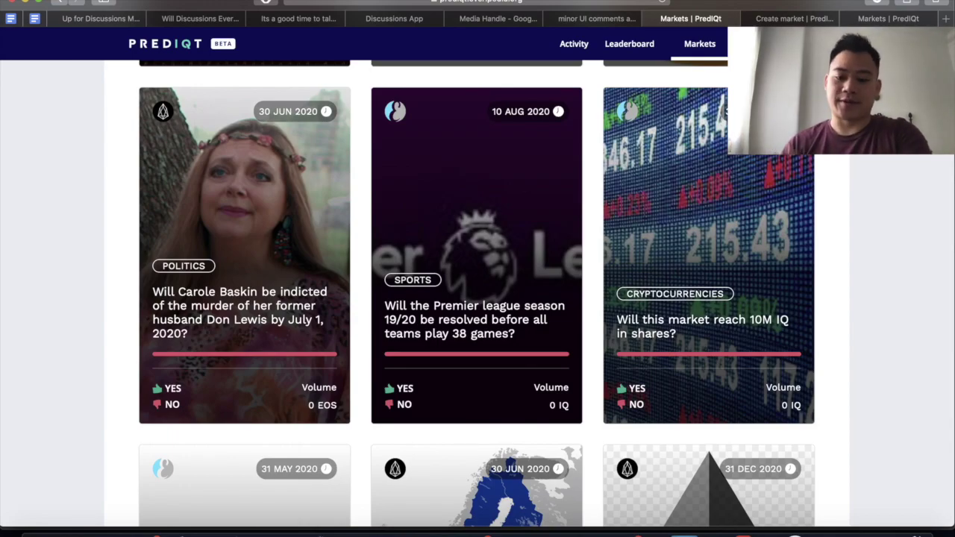
scroll(477, 298, up, 20)
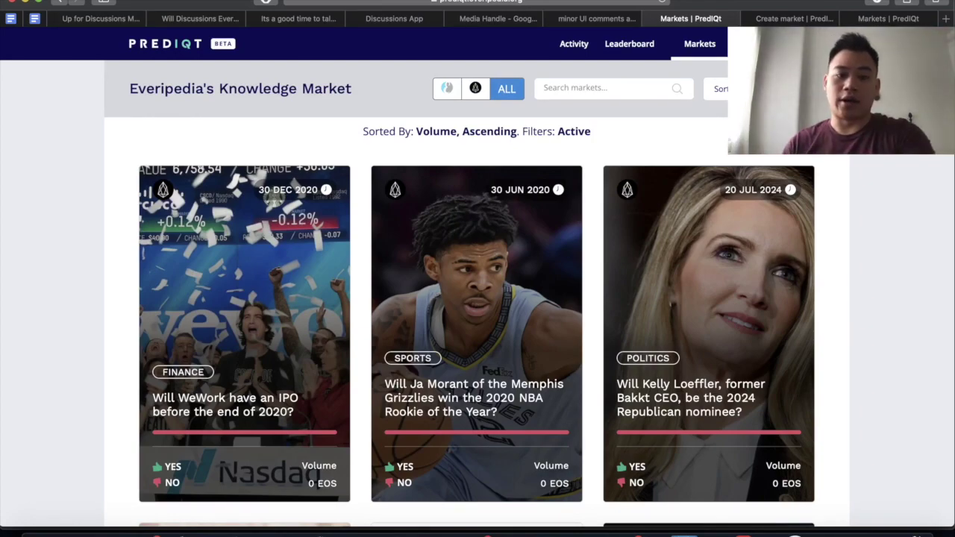
Switch to the other Markets | PredIQt tab and bring up the Markets menu.
key(ctrl+Tab)
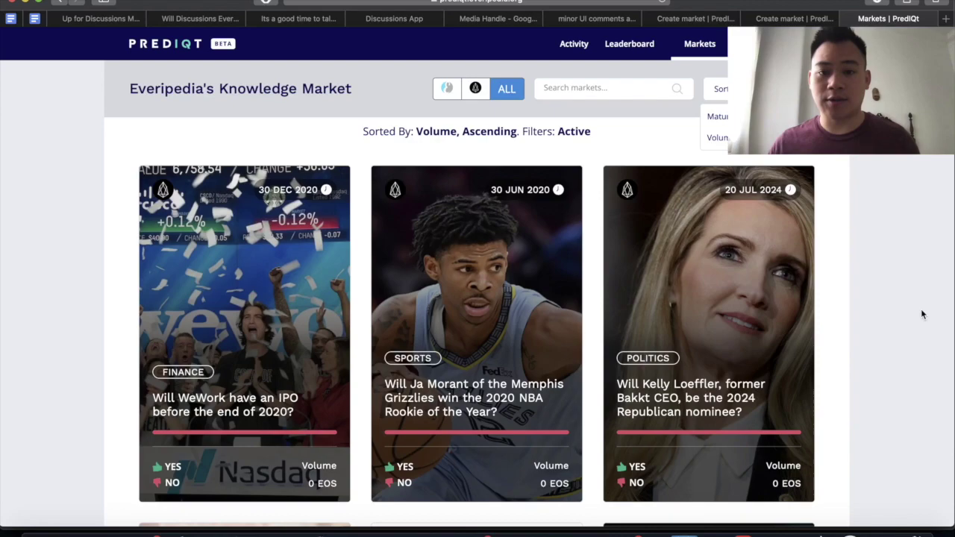
click(693, 18)
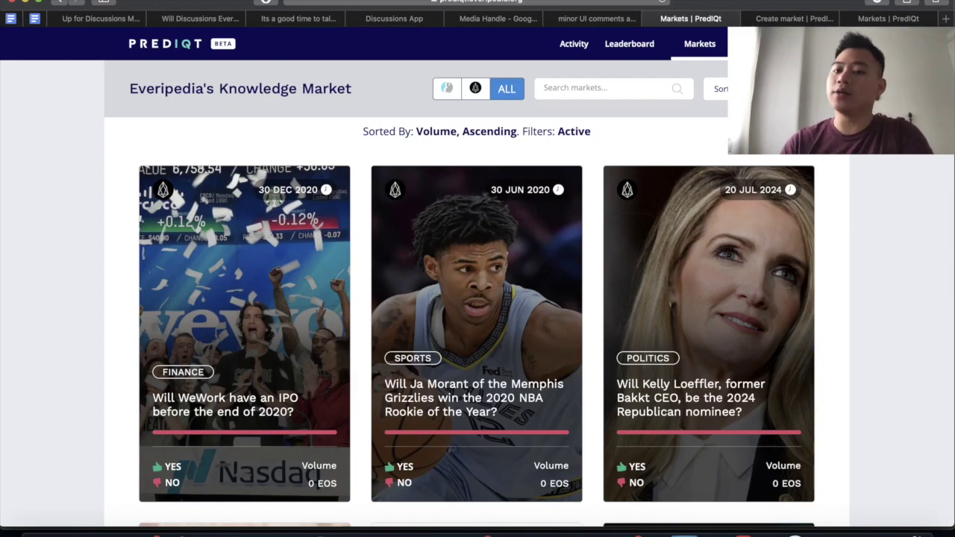
mouse_move(700, 44)
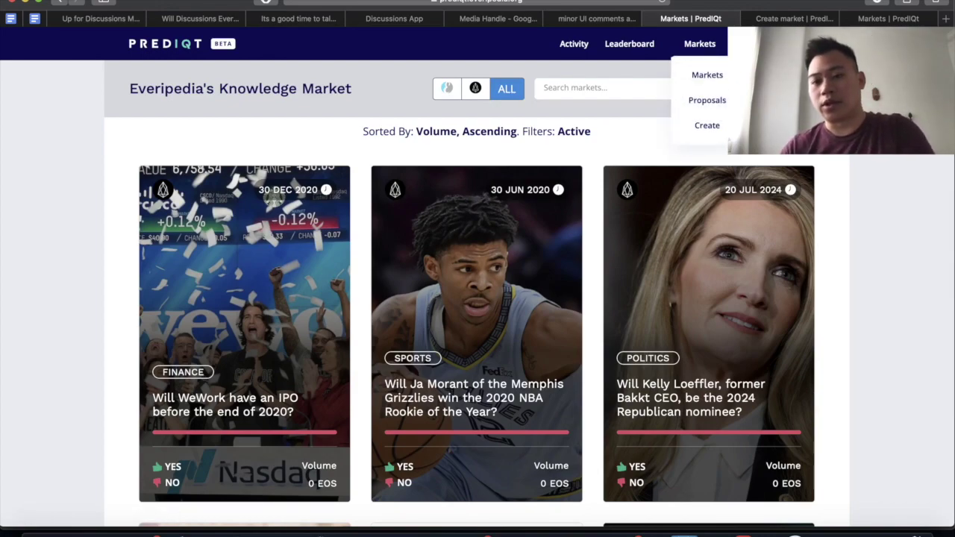
Choose Markets > Create and continue past the Get Started introduction.
click(710, 127)
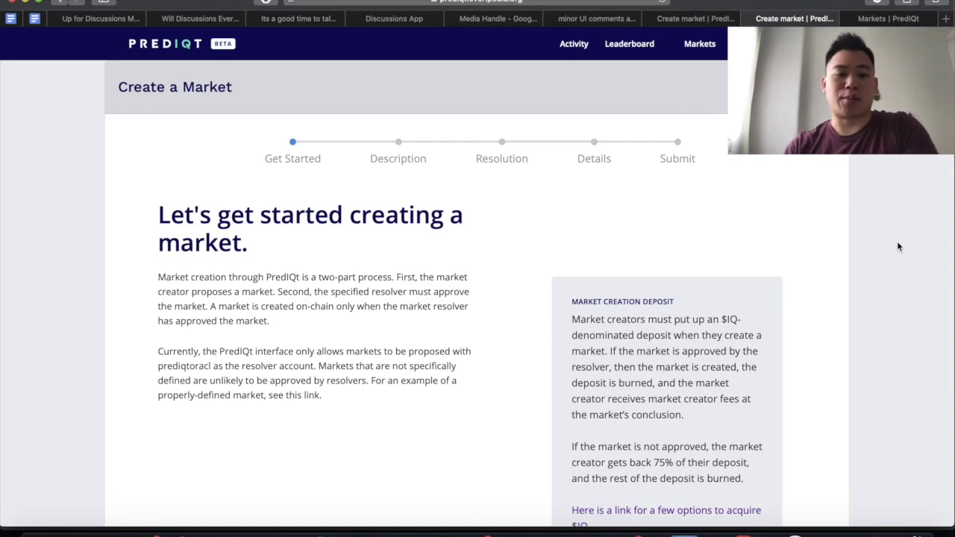
scroll(897, 246, down, 5)
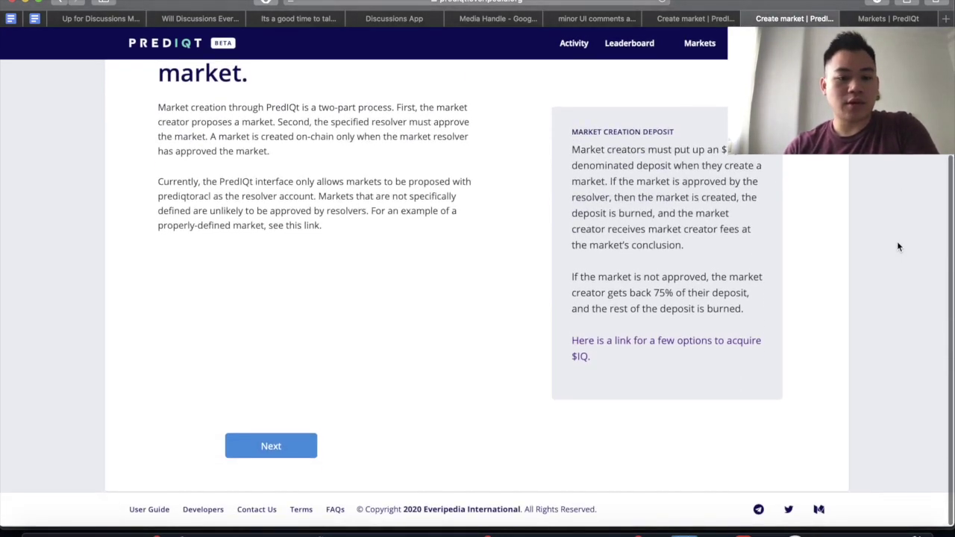
scroll(897, 246, up, 2)
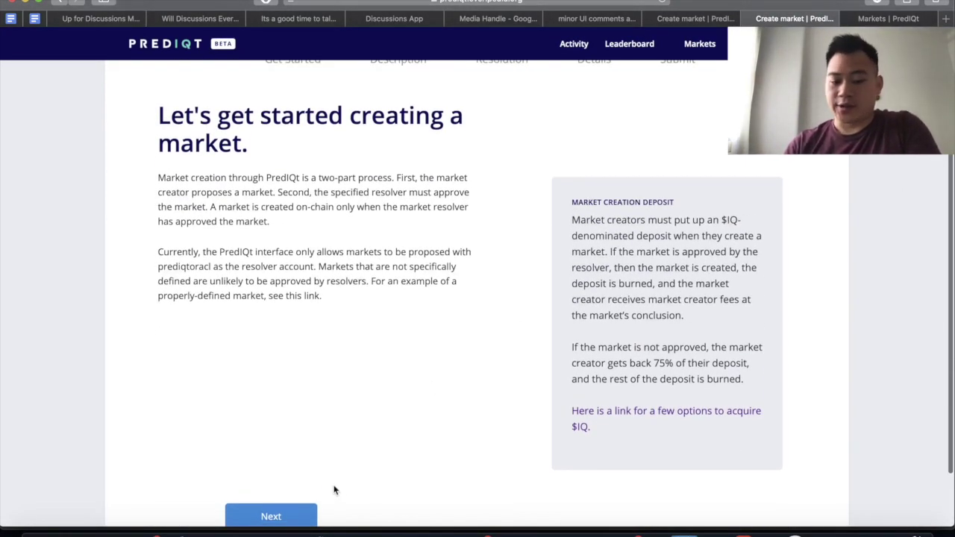
click(295, 515)
Check the IQ currency, the podcast-guest title ending 'before May 15th?' and the description, then continue.
scroll(322, 433, up, 4)
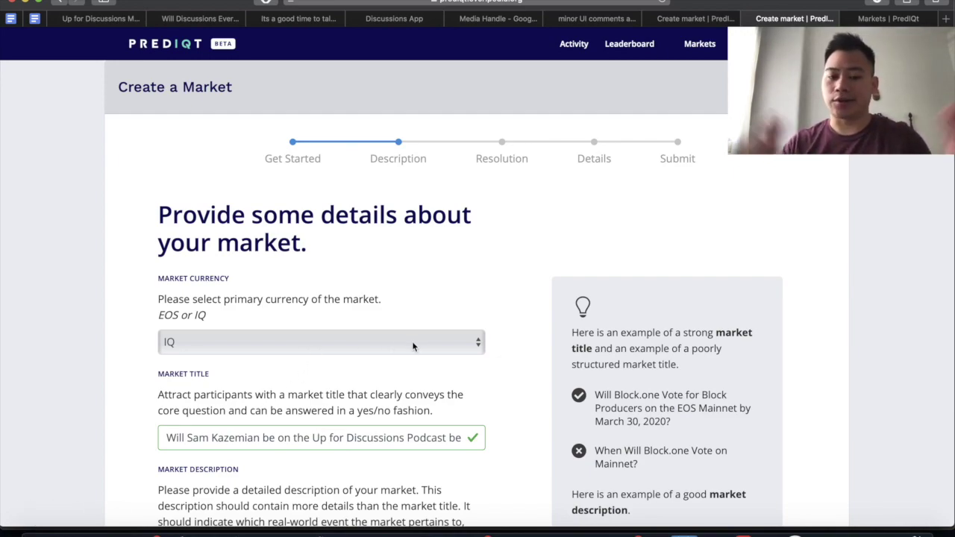
scroll(411, 340, down, 2)
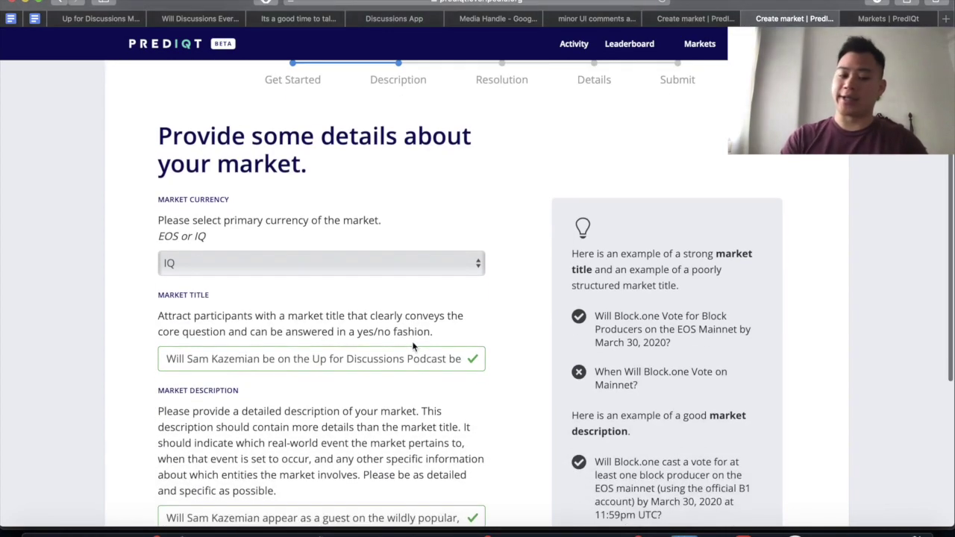
click(306, 369)
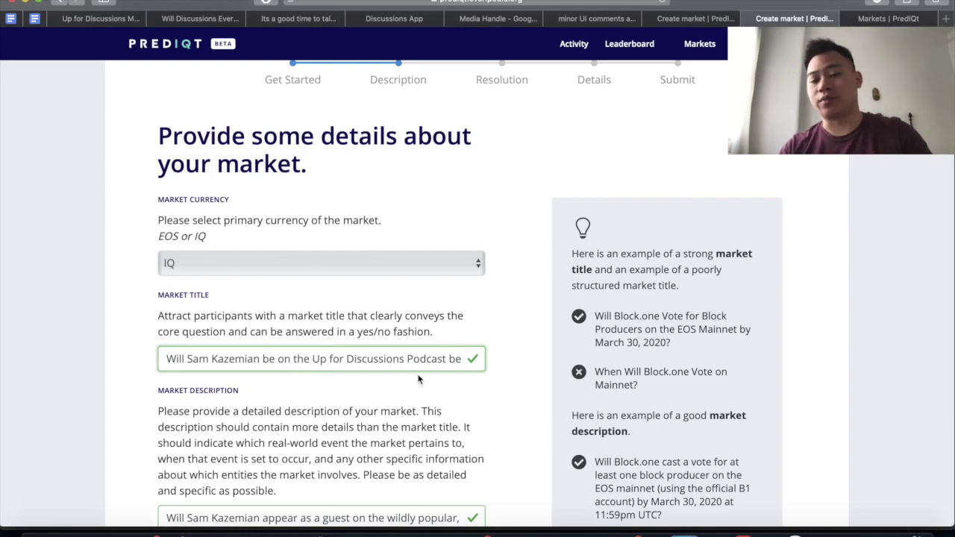
click(458, 358)
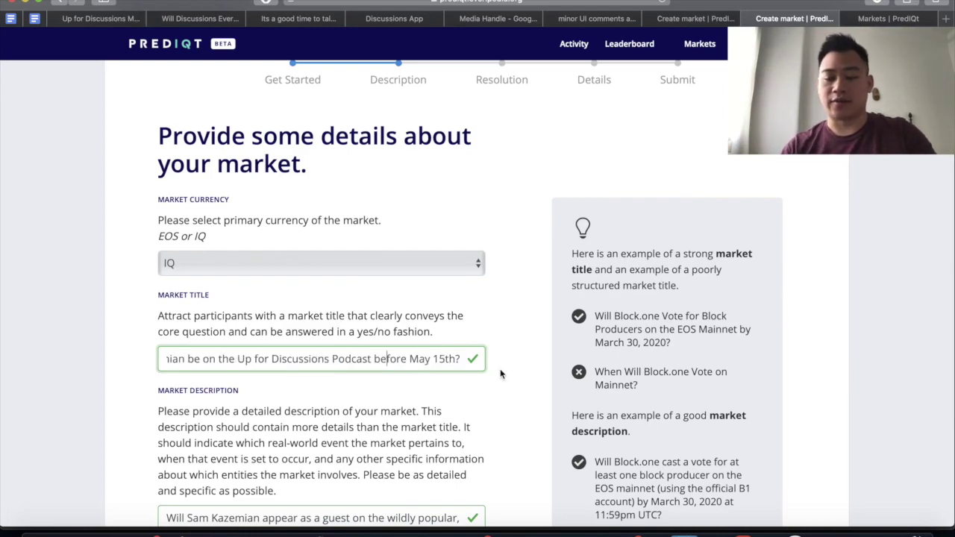
scroll(522, 386, down, 3)
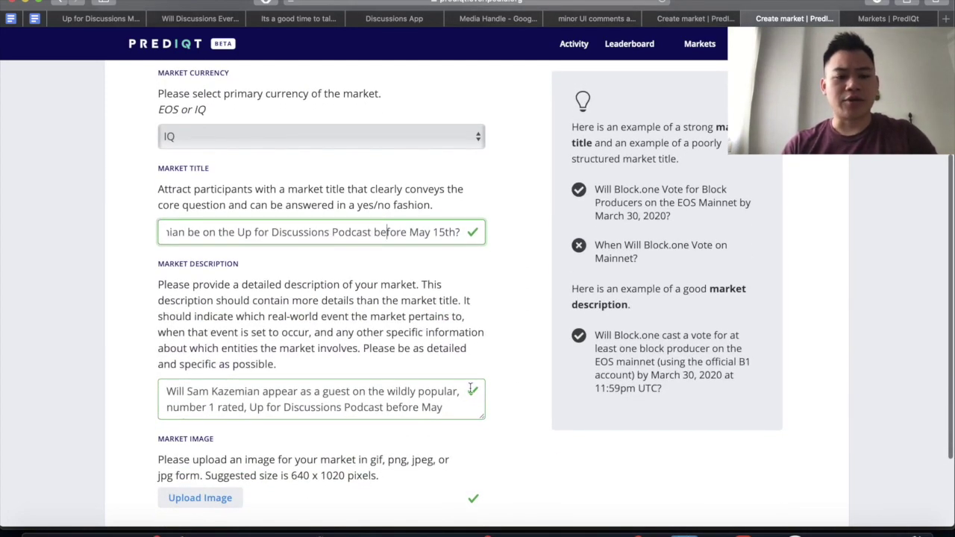
click(365, 399)
scroll(365, 397, up, 1)
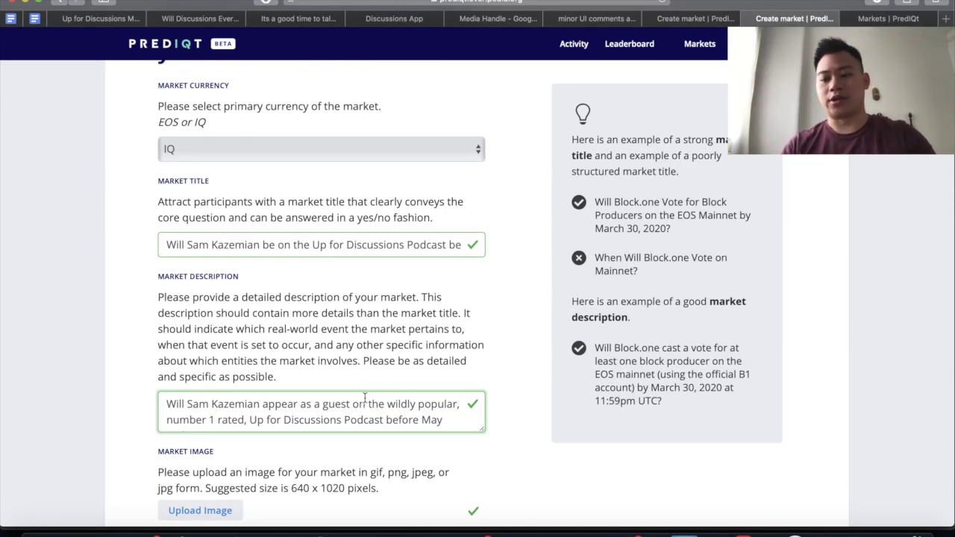
scroll(364, 399, down, 1)
scroll(365, 399, up, 1)
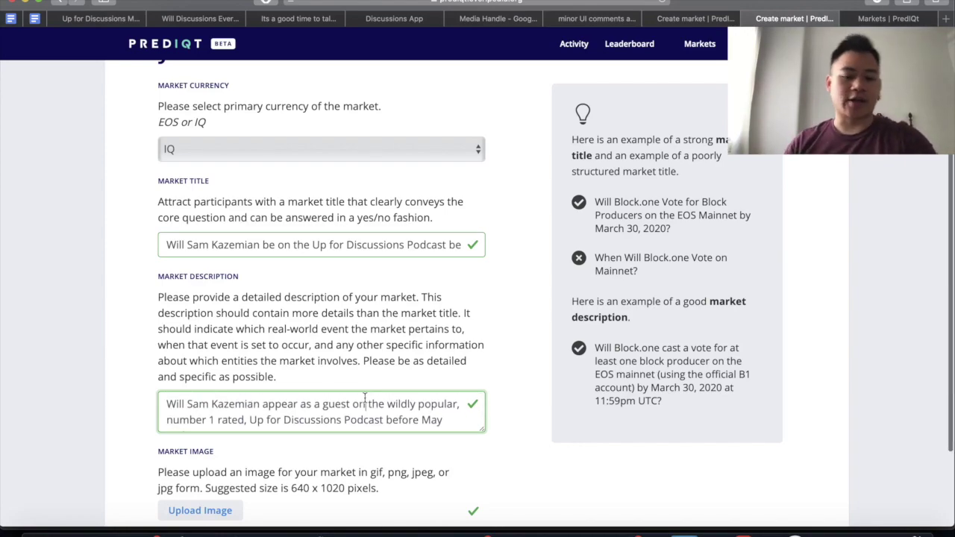
scroll(364, 399, down, 1)
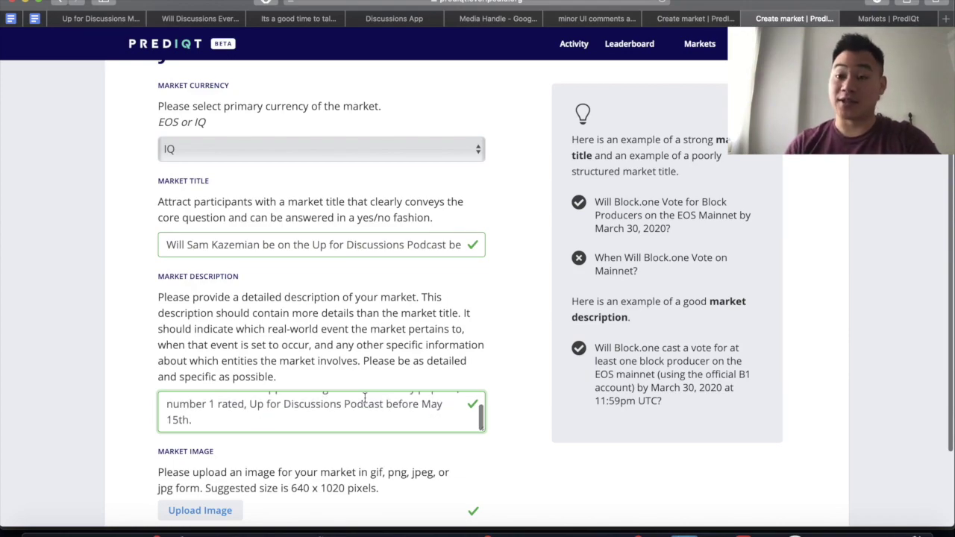
scroll(364, 399, down, 3)
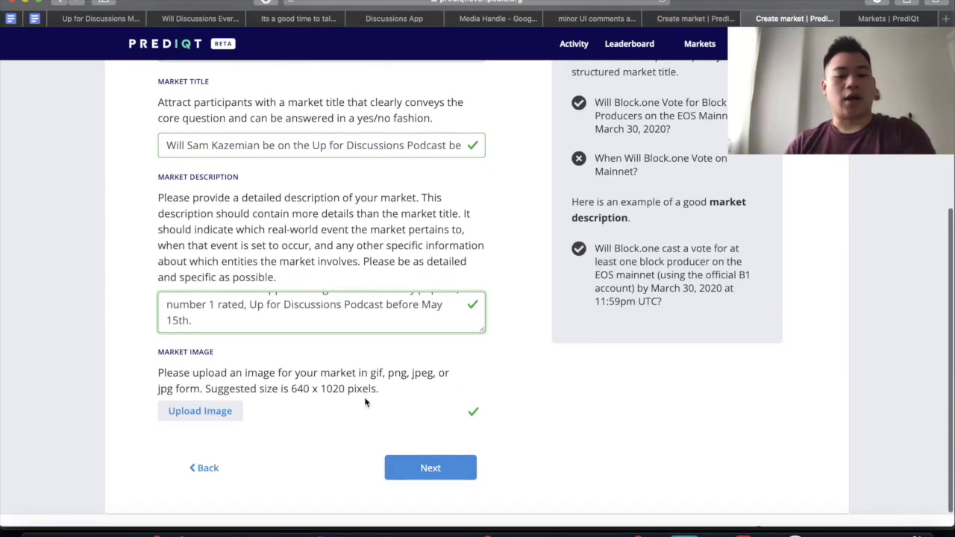
click(420, 470)
Paste the podcast playlist link into the resolution description, keep resolver prediqtiqres, and continue.
scroll(517, 382, up, 1)
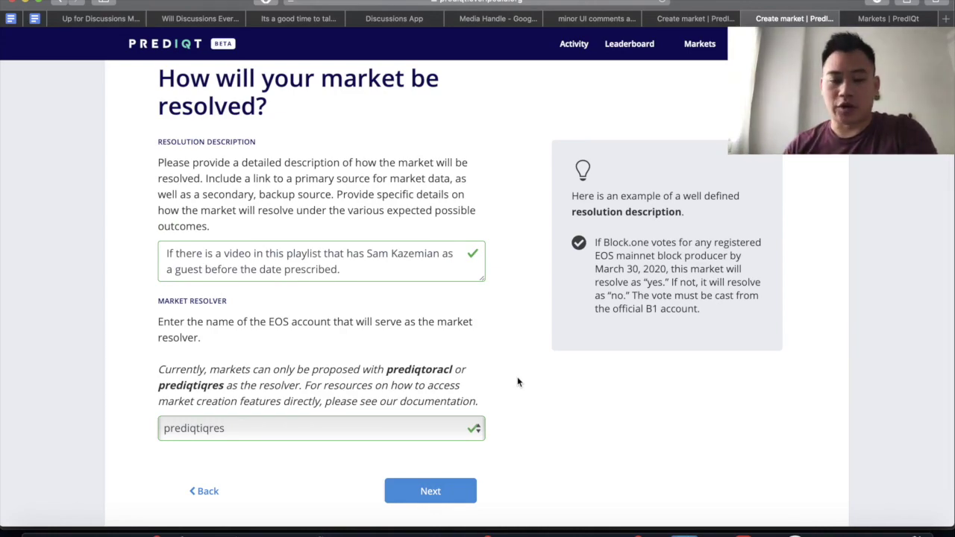
click(366, 270)
text(https://www.youtube.com/watch?v=glPLqVnIDtQ&list=PL2SsLdBeWMGEIvaZZi1X7QCdLzC4ILZ0Y&index=9)
scroll(365, 268, up, 3)
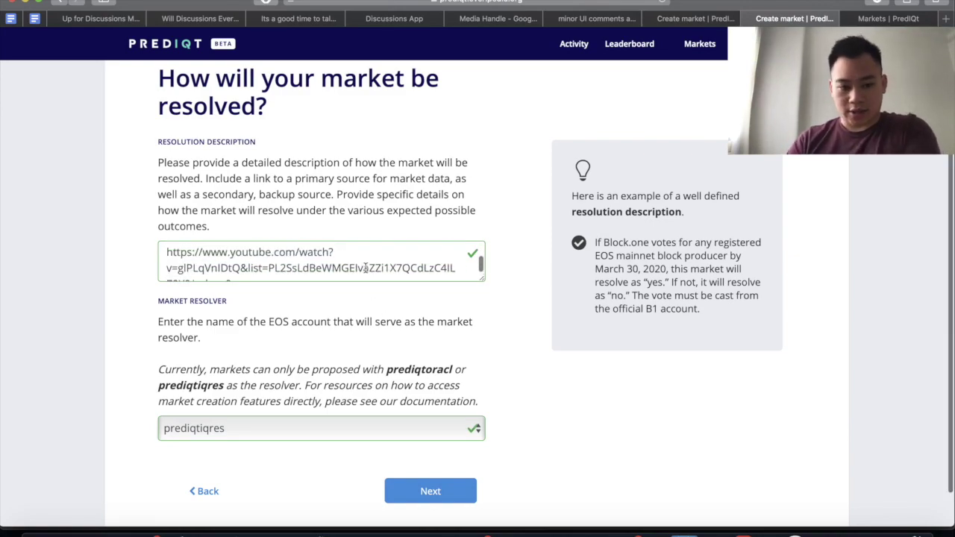
scroll(365, 268, down, 2)
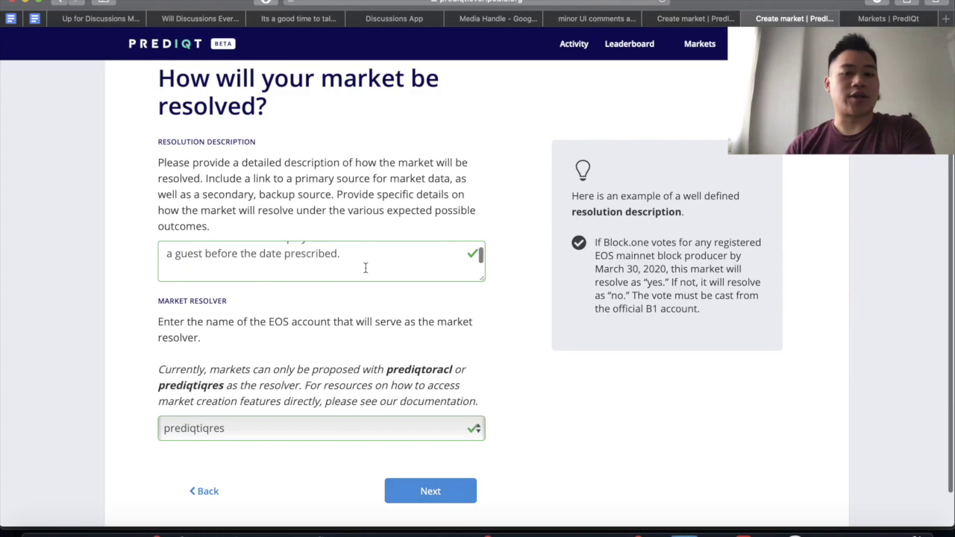
scroll(366, 268, up, 1)
scroll(365, 268, up, 2)
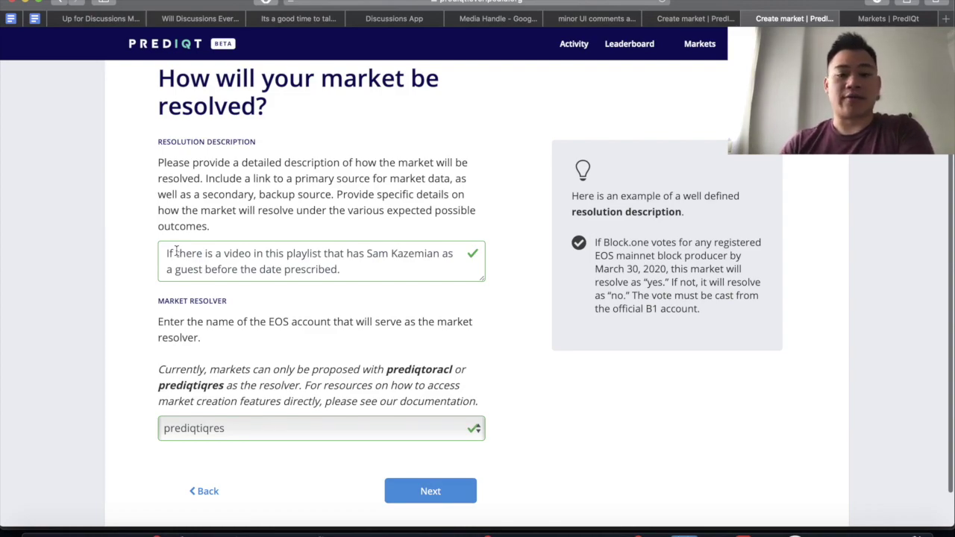
scroll(210, 314, down, 2)
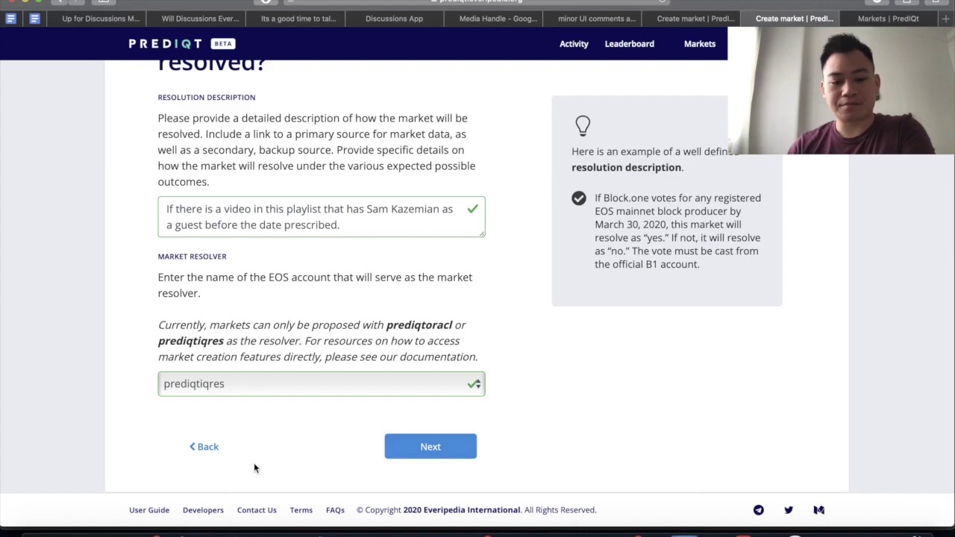
click(410, 451)
Set the market category to EOS.
scroll(494, 214, up, 2)
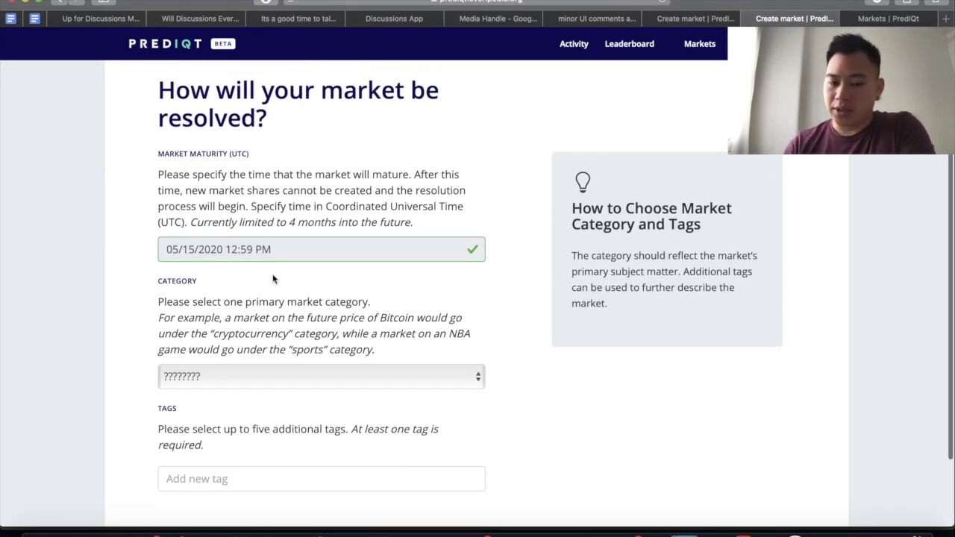
scroll(286, 300, down, 1)
click(302, 336)
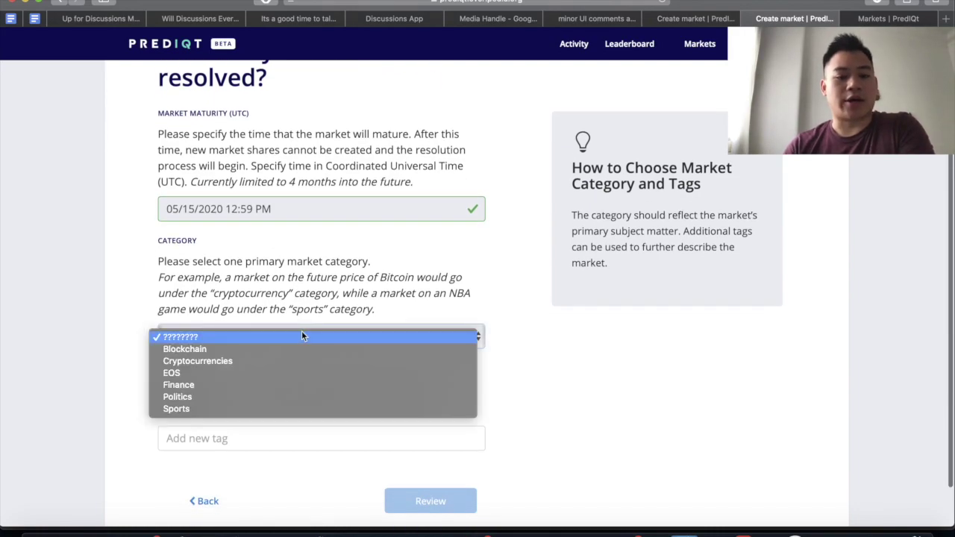
click(270, 373)
Add the tags EOS, Blockchain and Blockone.
click(250, 432)
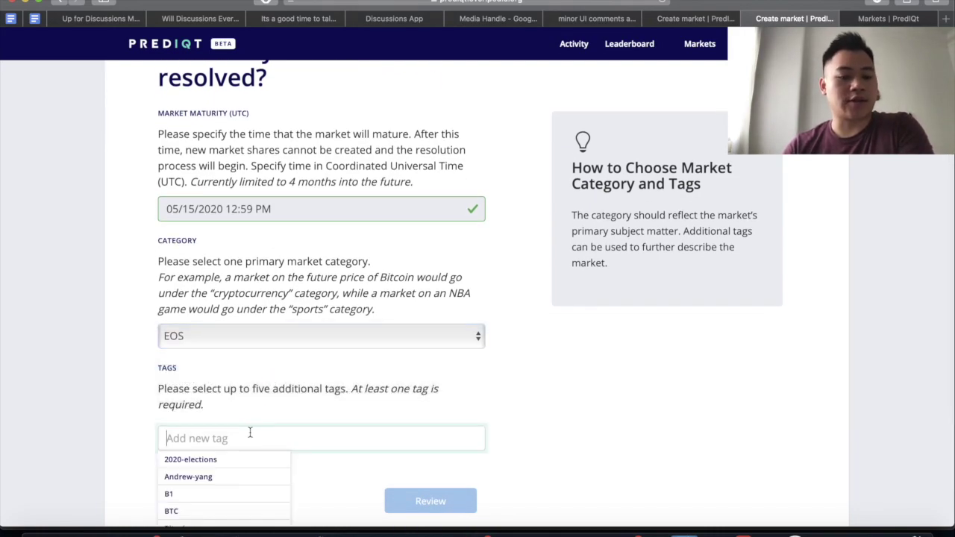
scroll(249, 432, down, 3)
click(211, 497)
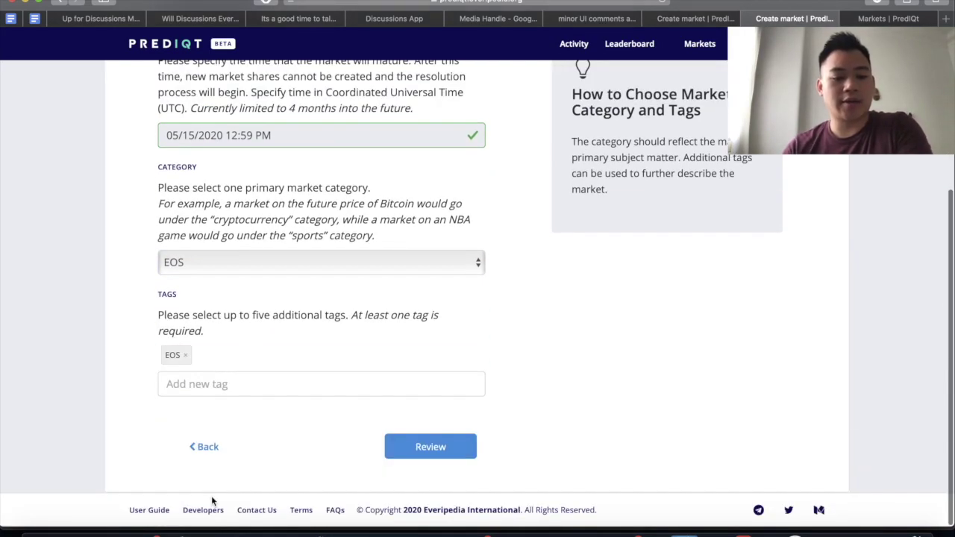
click(228, 384)
scroll(231, 433, down, 1)
click(221, 449)
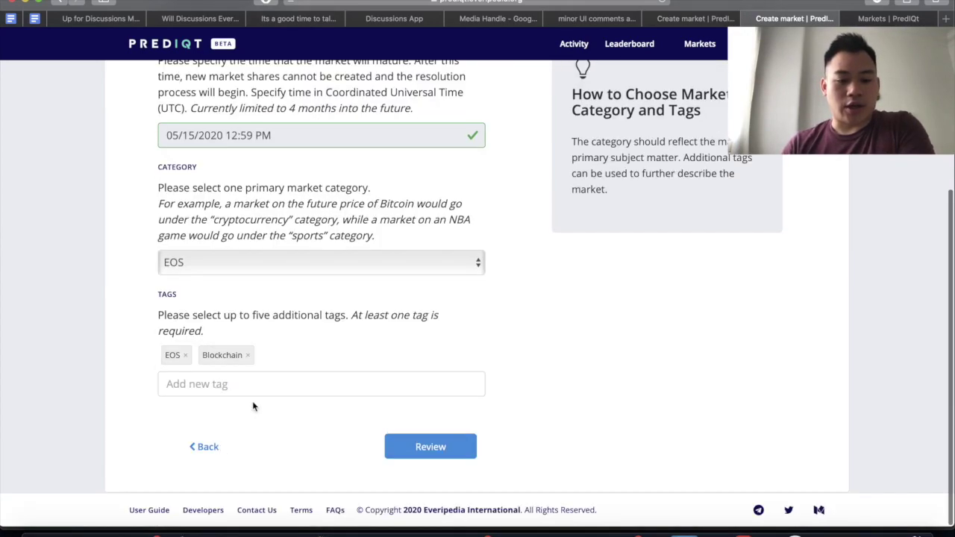
click(254, 386)
scroll(226, 444, down, 1)
click(217, 452)
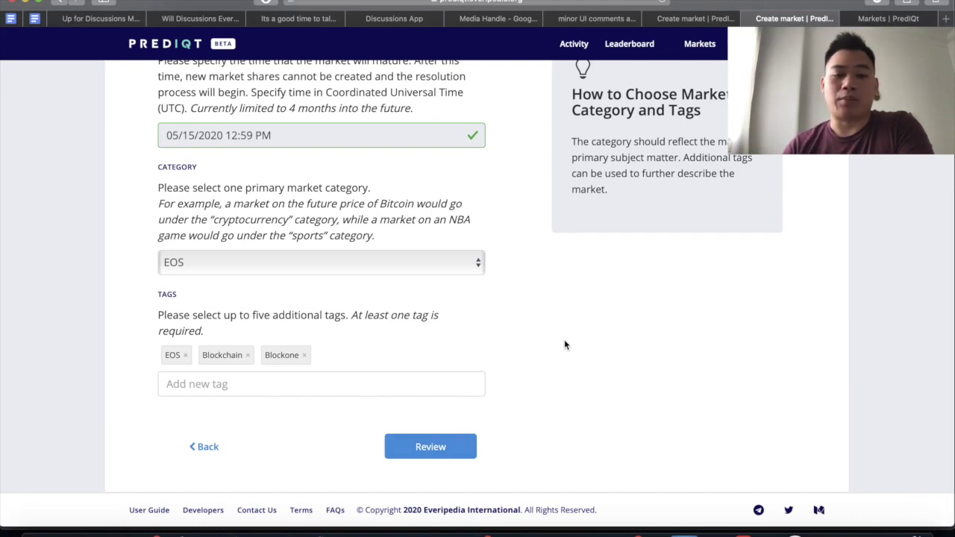
Proceed to the review-and-submit page for the market.
scroll(564, 345, up, 1)
scroll(564, 341, up, 2)
scroll(564, 341, down, 3)
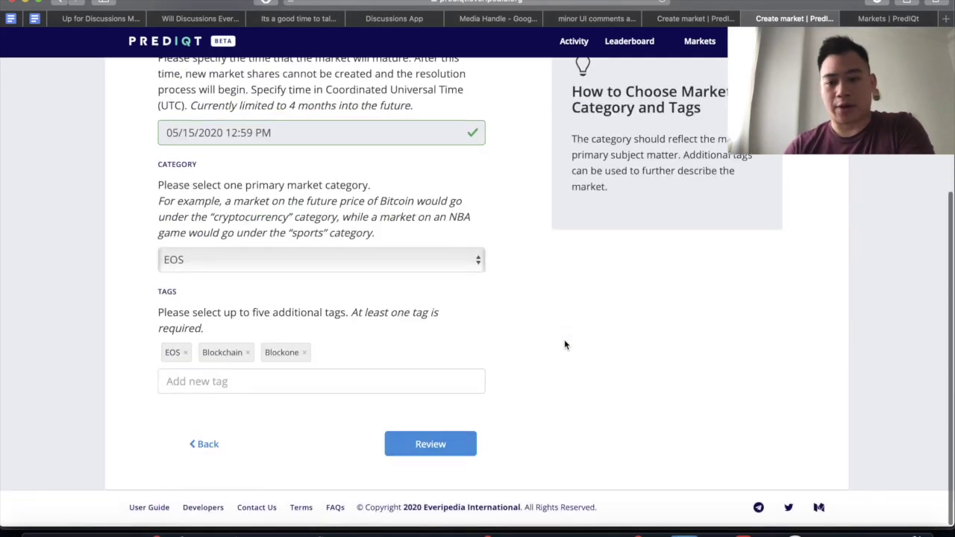
click(450, 451)
scroll(476, 386, up, 3)
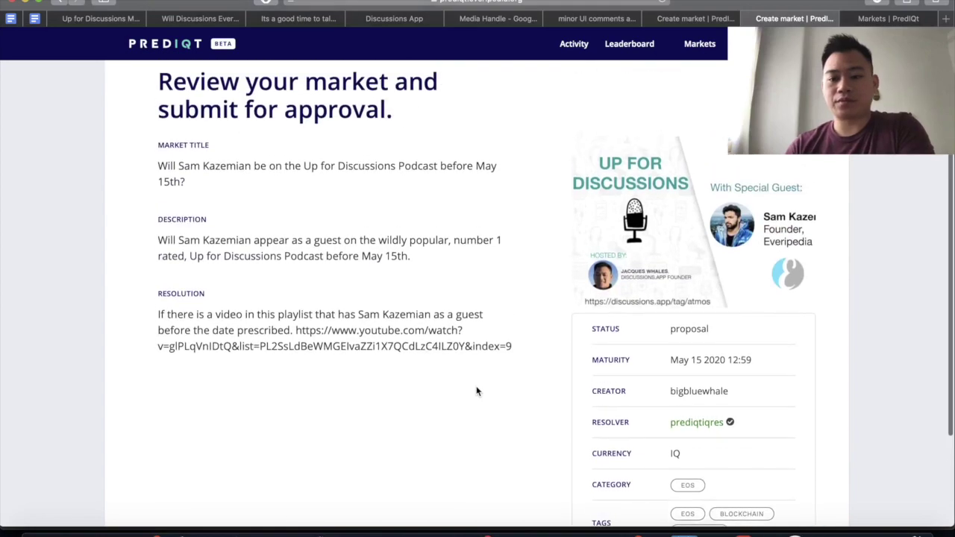
Review the podcast market, deny the Scatter signing request, and switch to the proposals tab.
scroll(514, 457, down, 1)
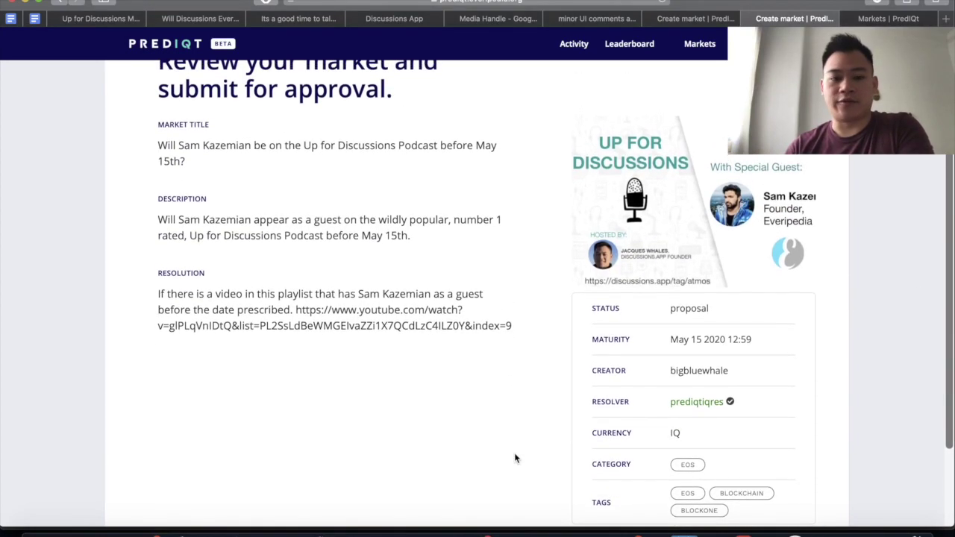
scroll(514, 456, up, 2)
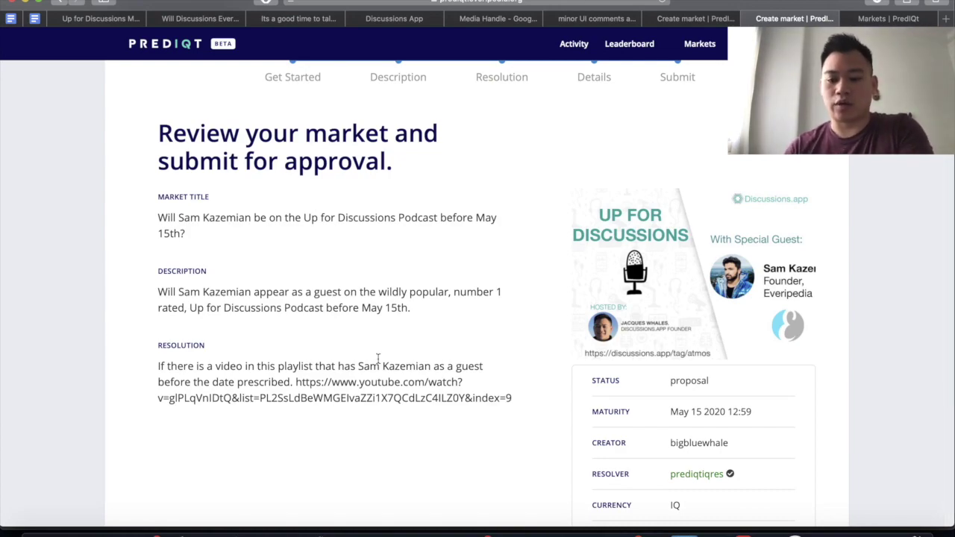
scroll(377, 358, down, 3)
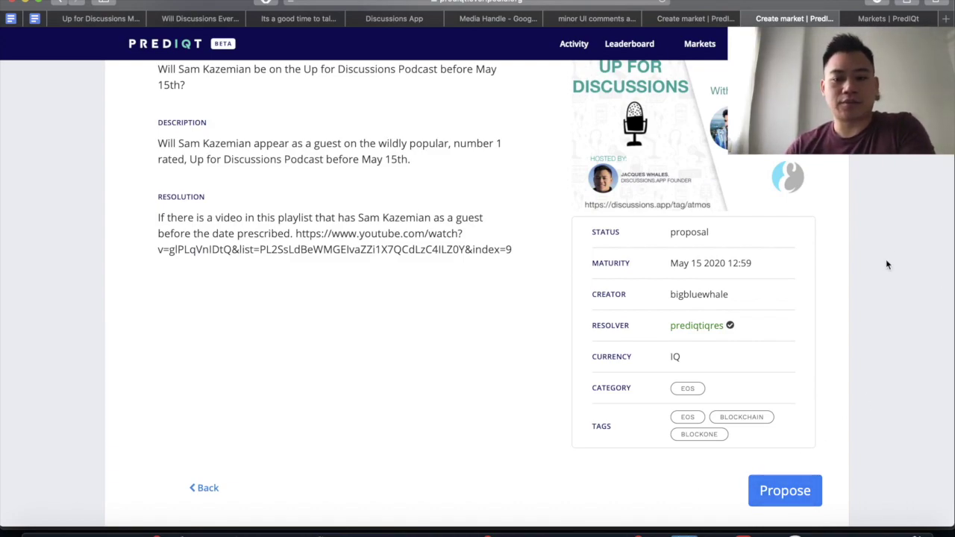
scroll(886, 264, down, 1)
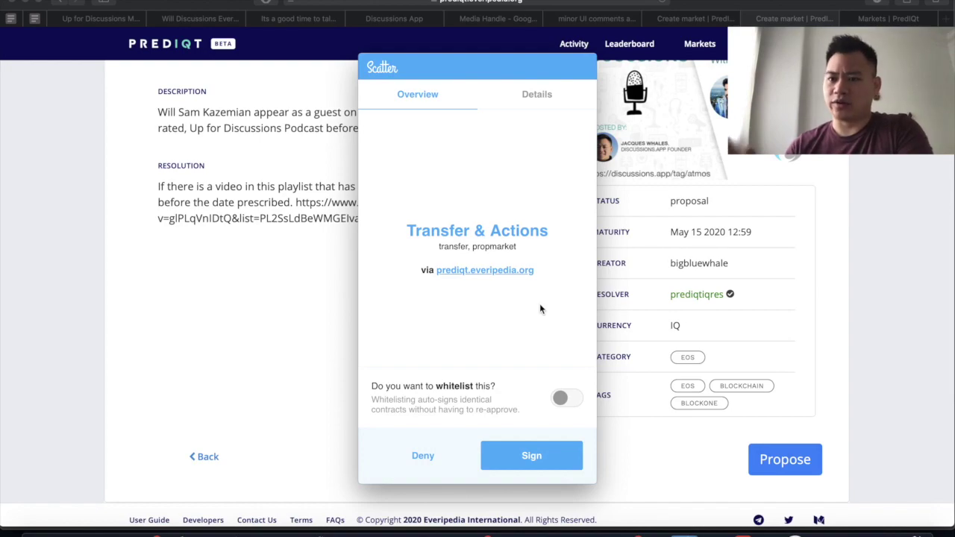
click(435, 455)
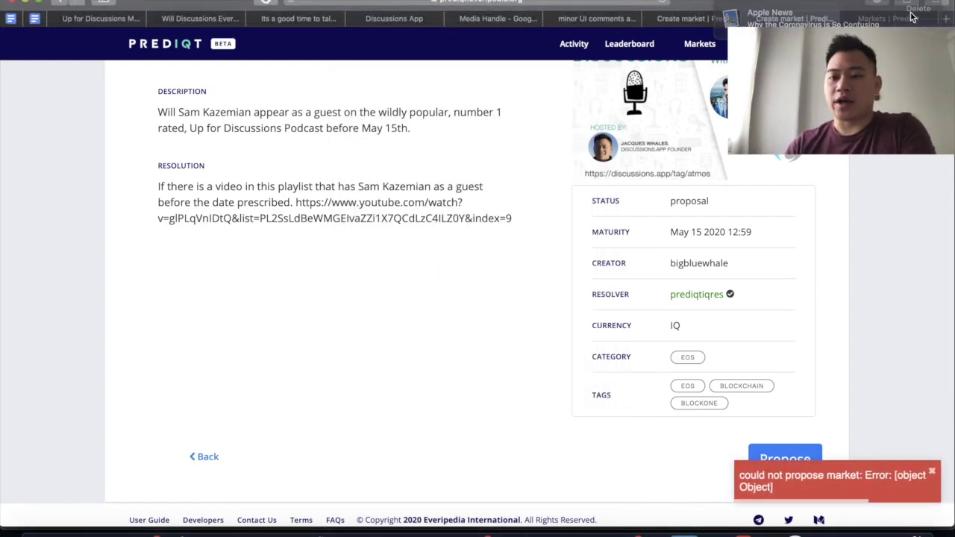
click(910, 19)
Confirm the podcast-guest market is listed under Knowledge Market Proposals at 0 IQ, then return to all markets.
scroll(762, 219, down, 1)
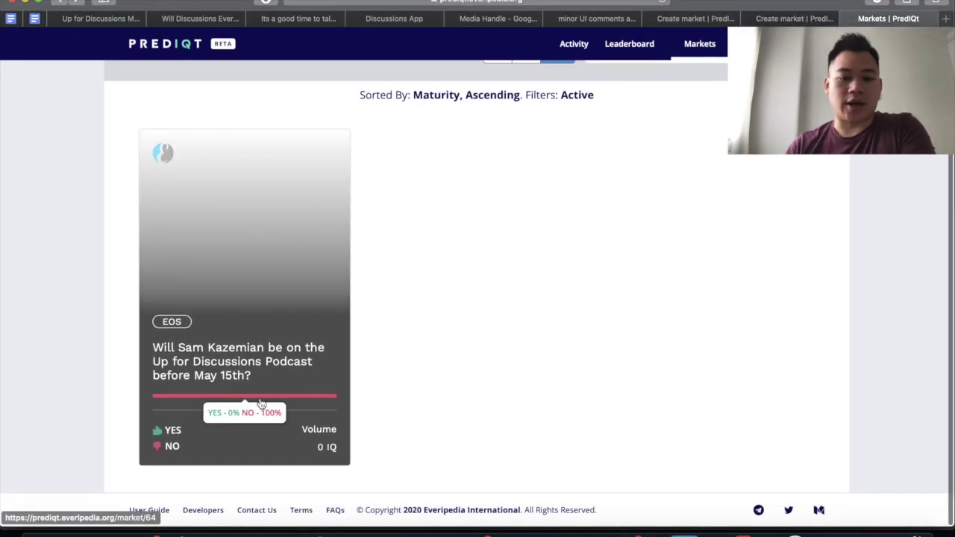
drag(309, 367, 461, 335)
scroll(461, 335, up, 1)
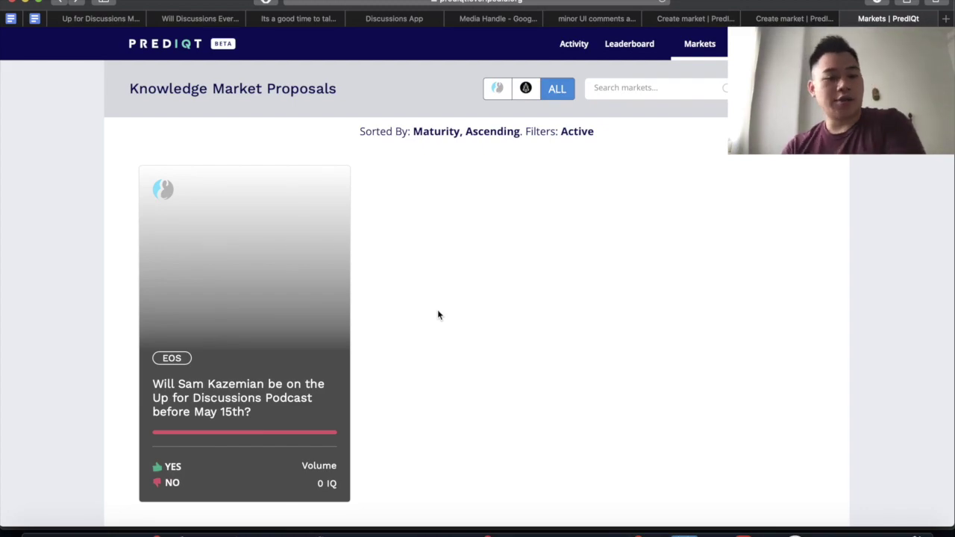
click(165, 44)
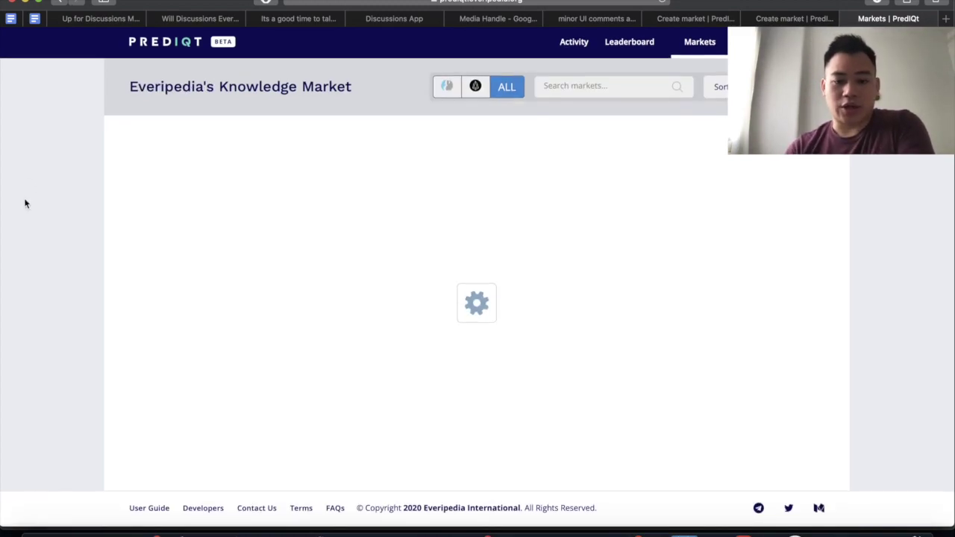
Scroll down to the ChainLink, Bitcoin and 2020 Summer Olympics row and open the ChainLink $5.00-before-July market.
scroll(24, 203, down, 2)
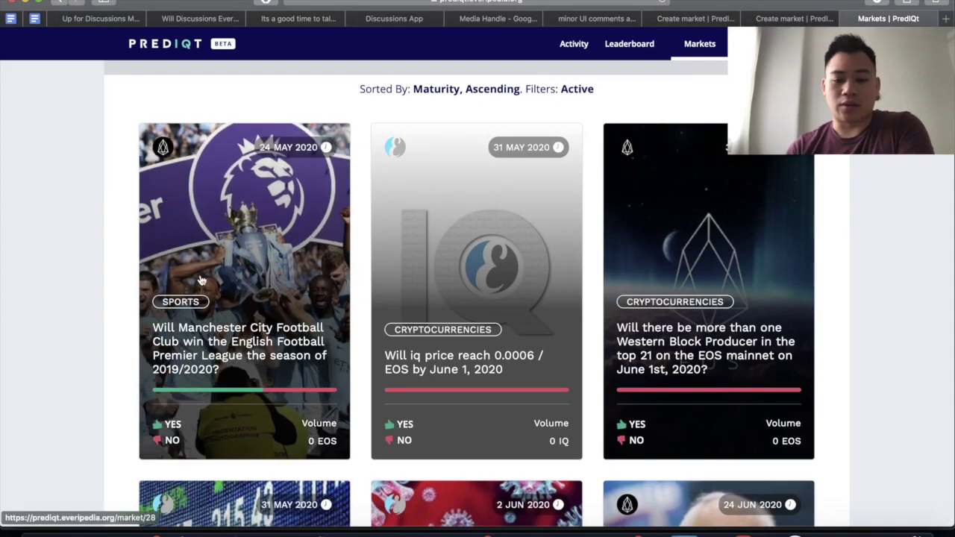
scroll(494, 309, down, 4)
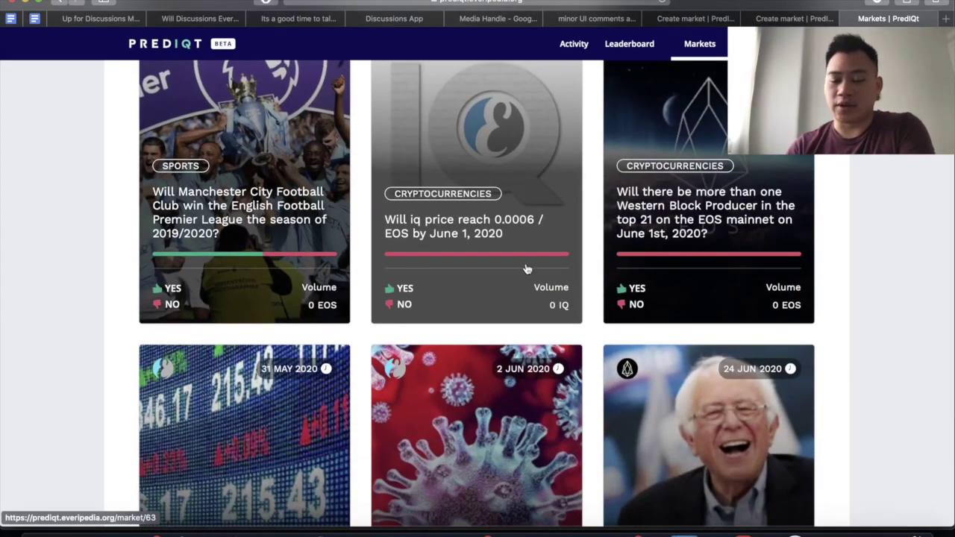
scroll(559, 272, down, 7)
scroll(591, 254, down, 12)
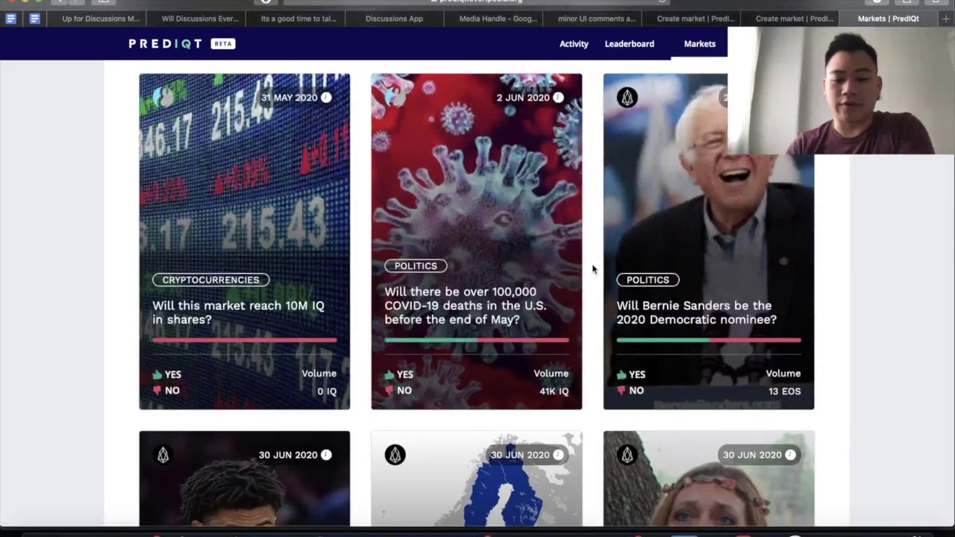
scroll(591, 311, down, 14)
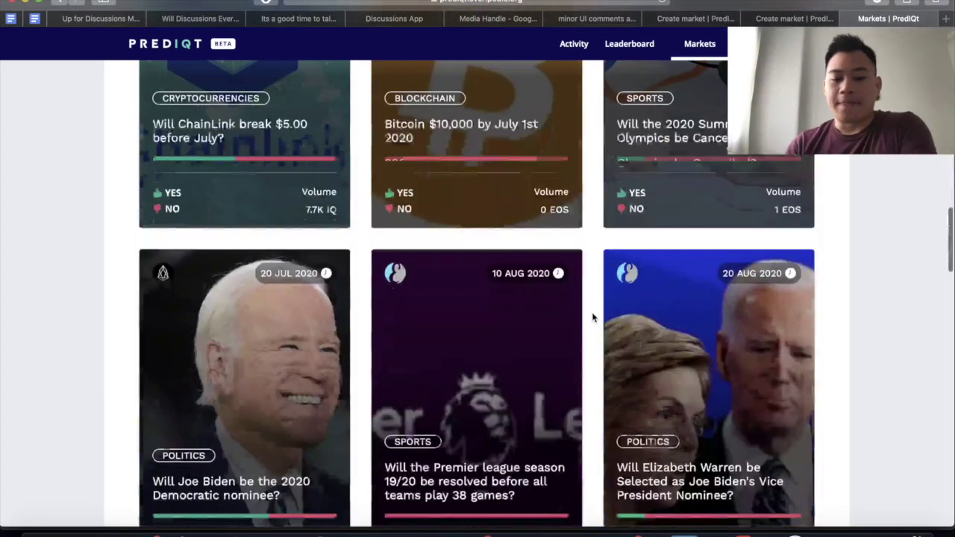
scroll(591, 312, up, 8)
scroll(592, 315, down, 1)
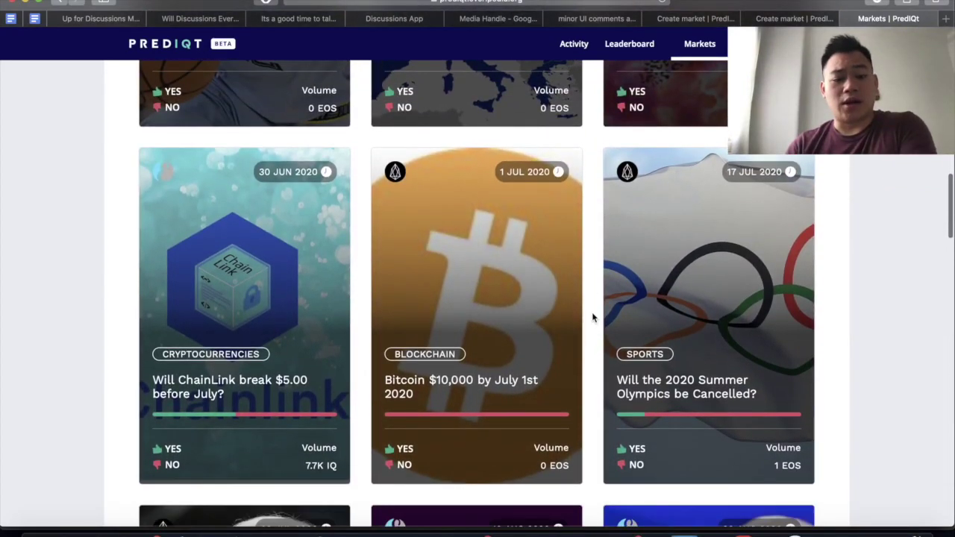
click(266, 351)
Expand the ChainLink market's trade history below the order book, then scroll back to the price chart.
scroll(298, 379, up, 14)
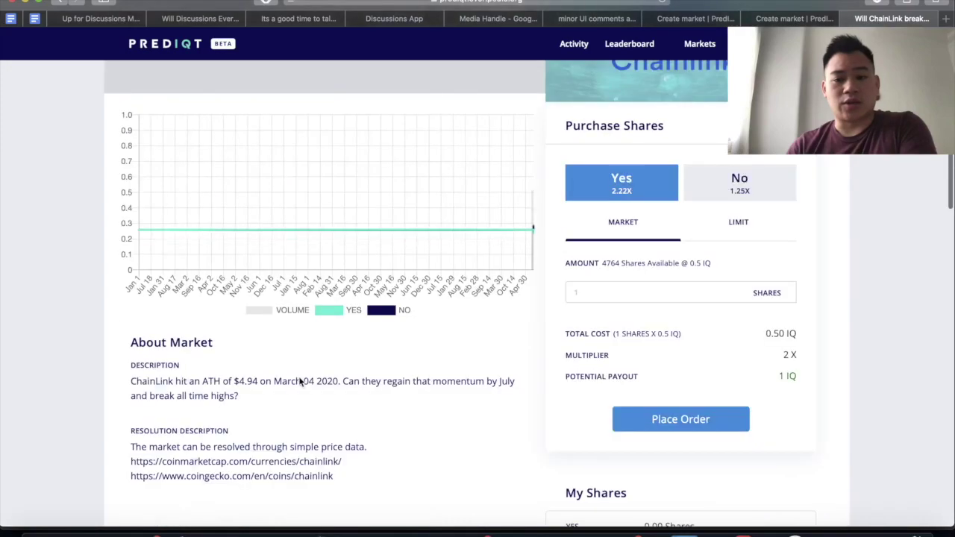
scroll(299, 382, down, 10)
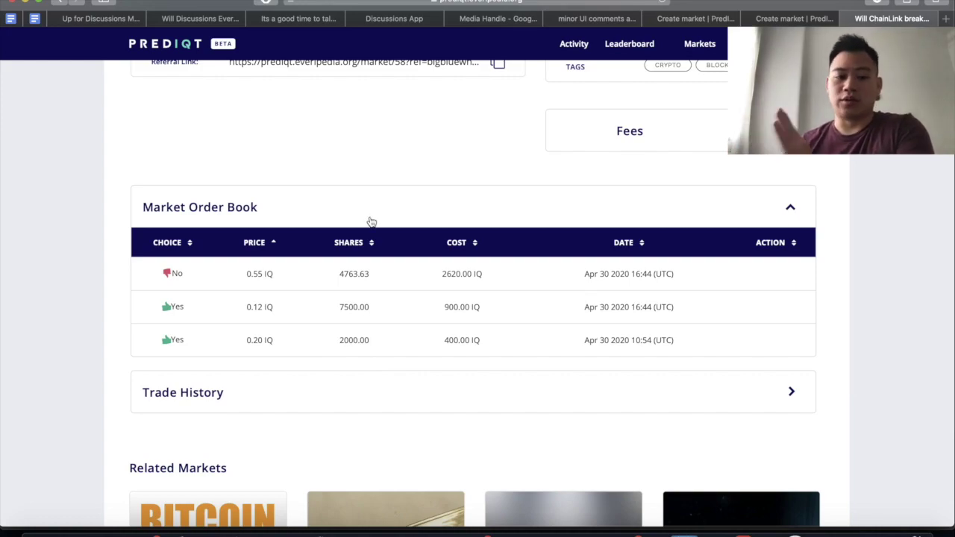
click(237, 376)
scroll(319, 351, down, 4)
scroll(319, 351, up, 2)
scroll(319, 352, up, 1)
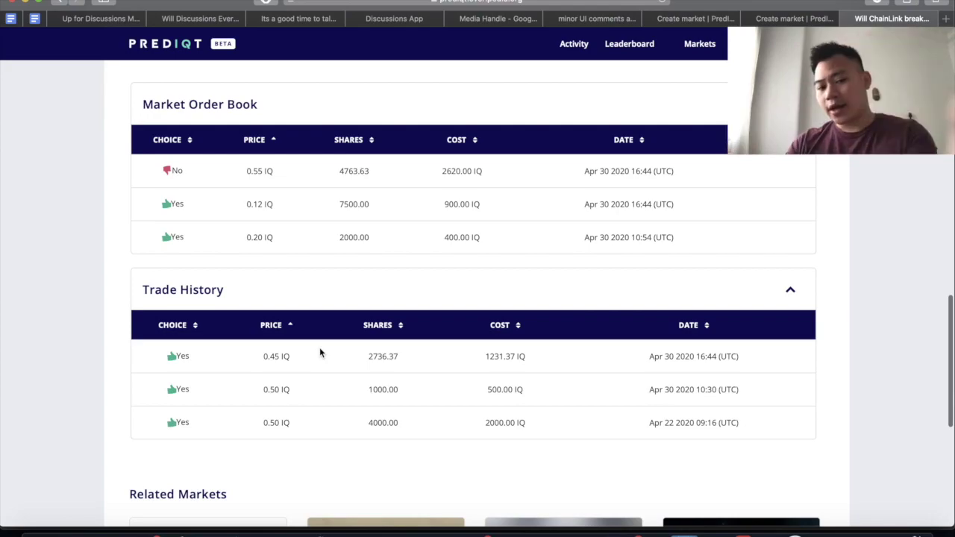
scroll(320, 352, up, 10)
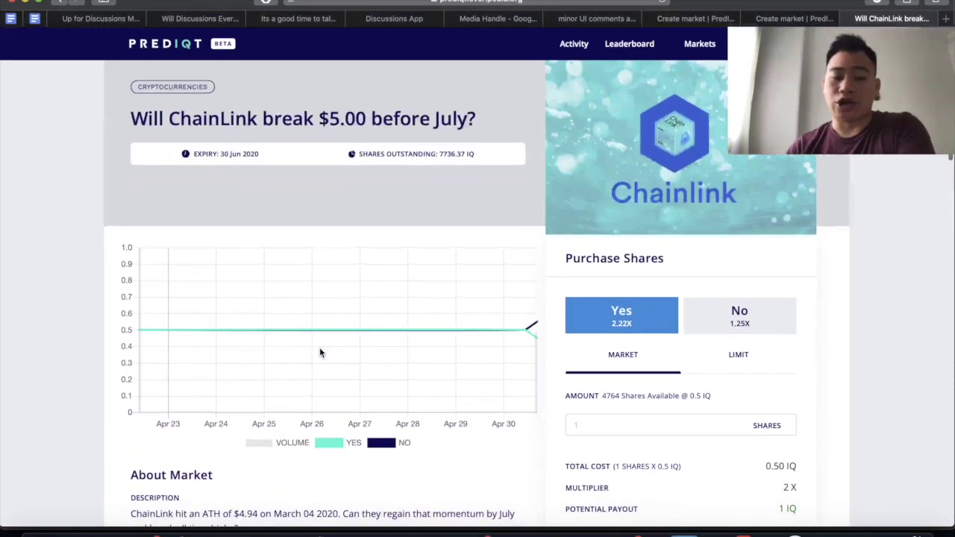